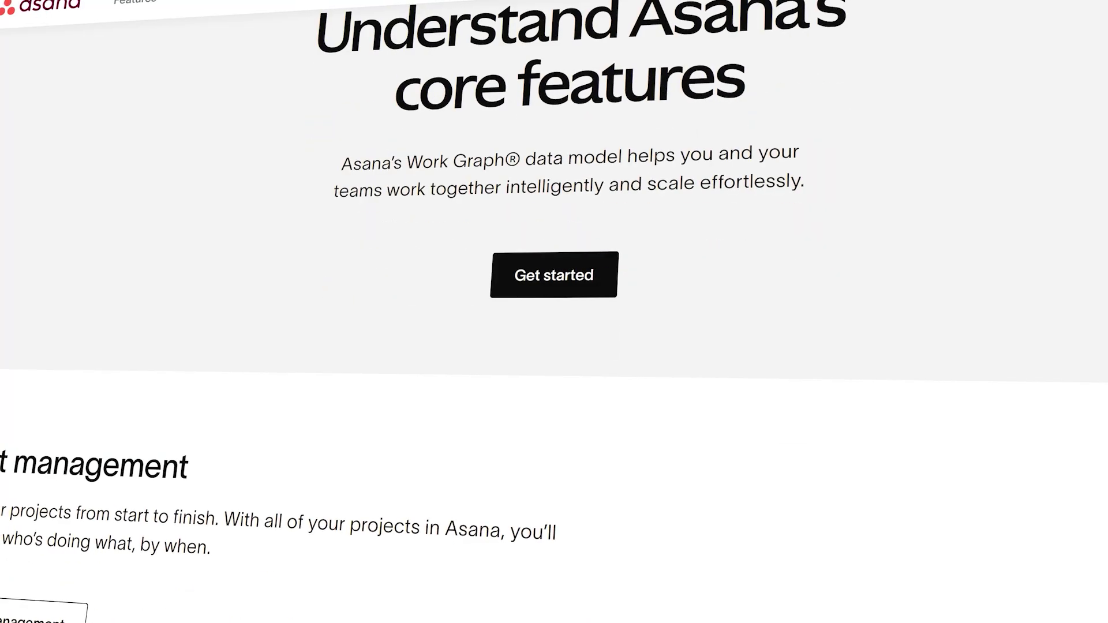
Scroll down the Asana Features page, then back up to the departments section with the Marketing example.
scroll(554, 312, "down", 5)
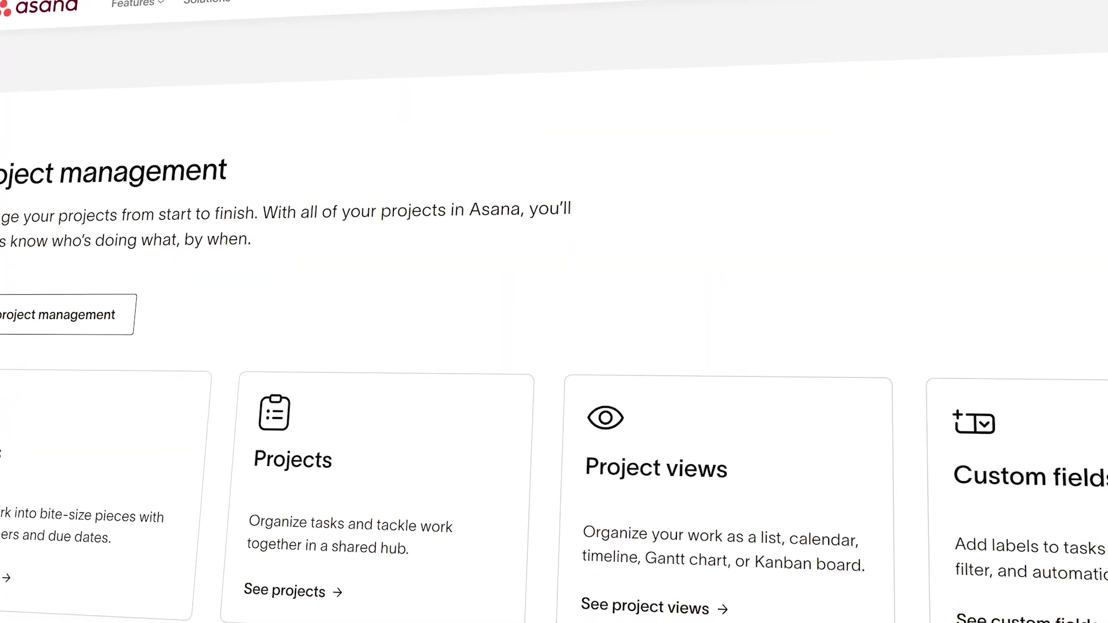
scroll(554, 312, "down", 8)
scroll(554, 311, "down", 12)
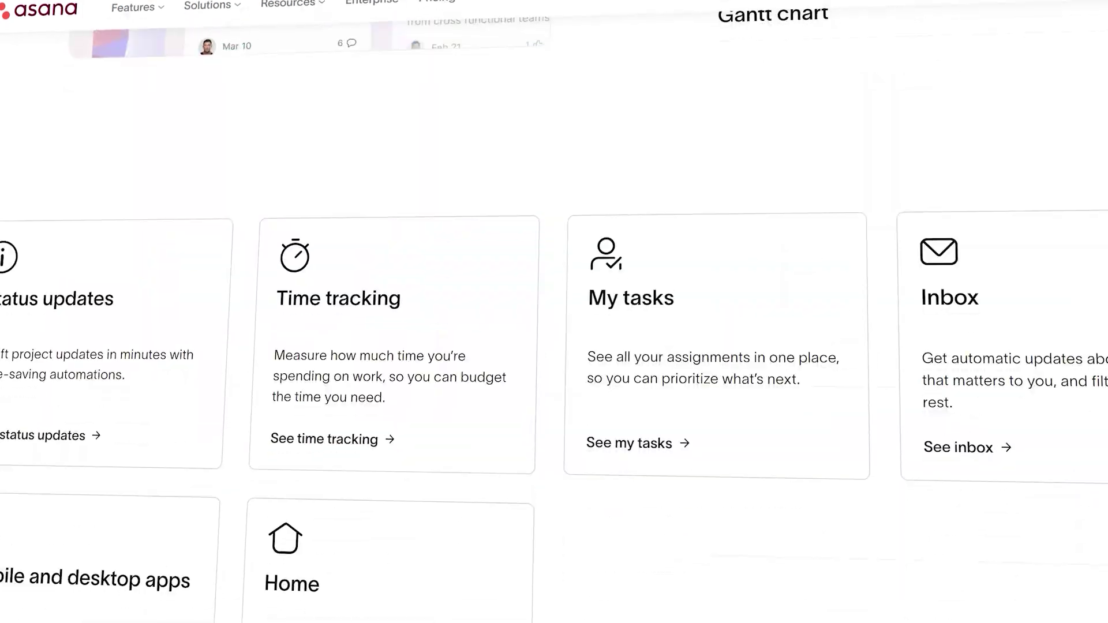
scroll(553, 312, "down", 5)
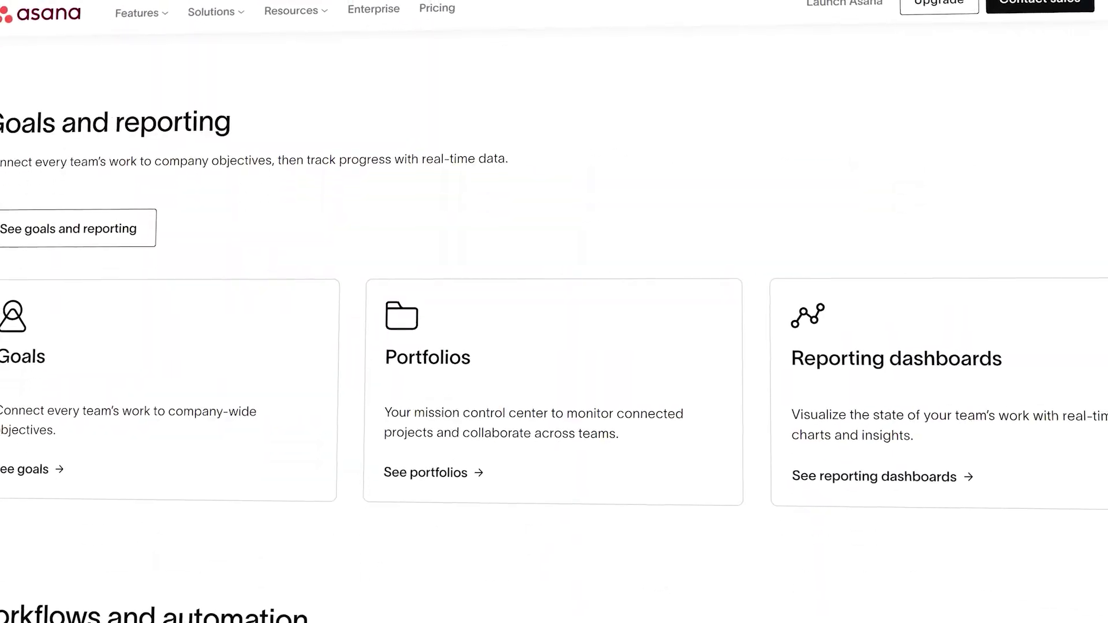
scroll(553, 312, "down", 8)
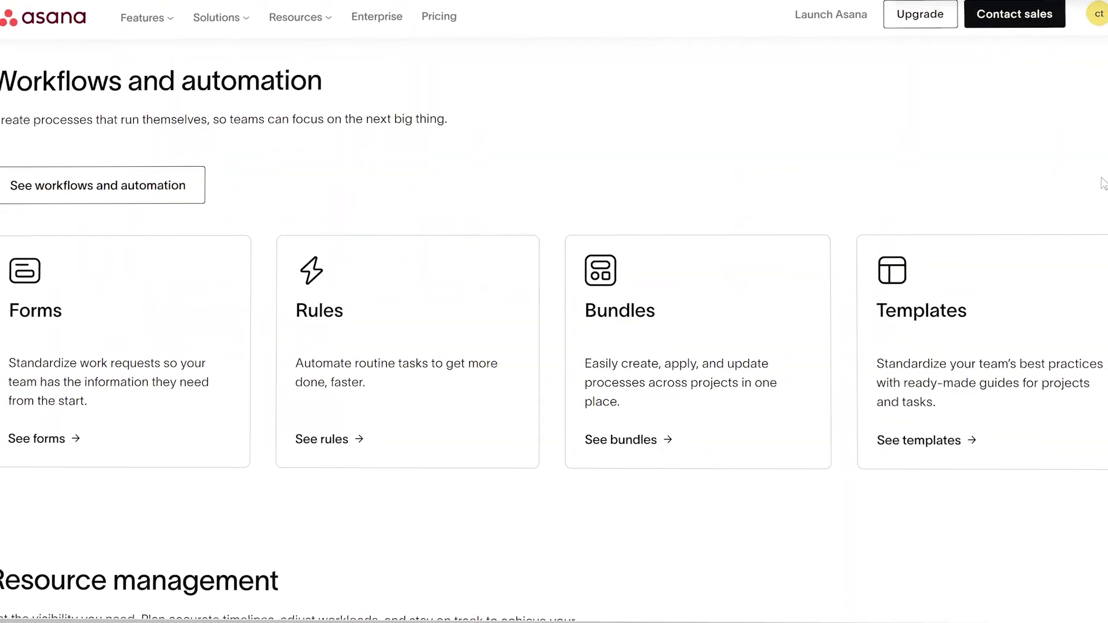
scroll(1099, 182, "up", 15)
scroll(1091, 181, "up", 6)
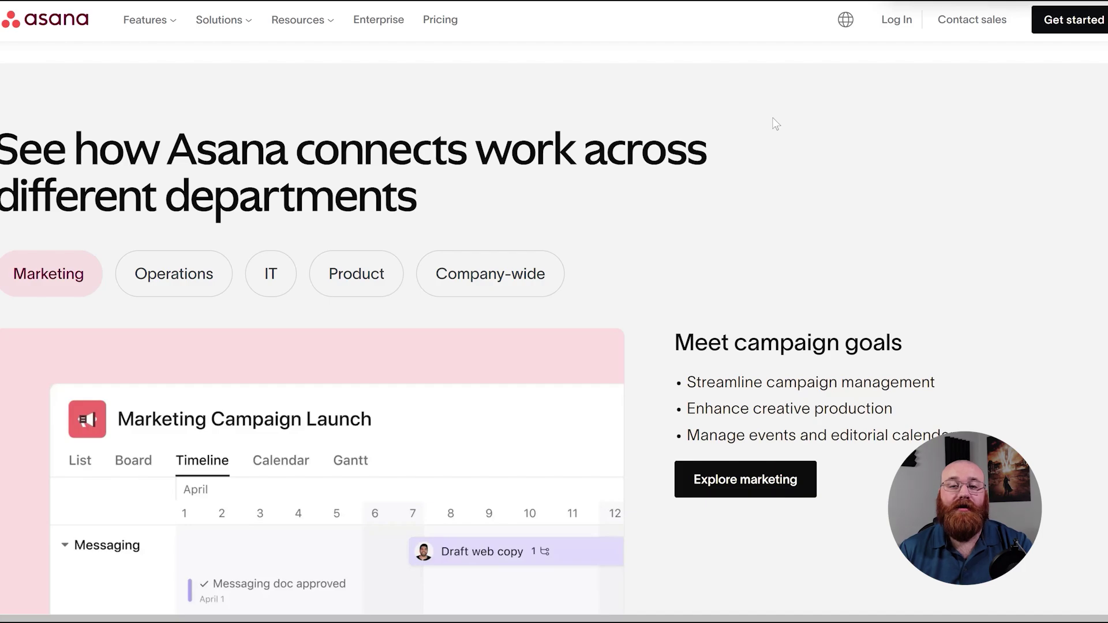
Scroll the Asana homepage, then start signing up with Get started.
scroll(772, 117, "up", 1)
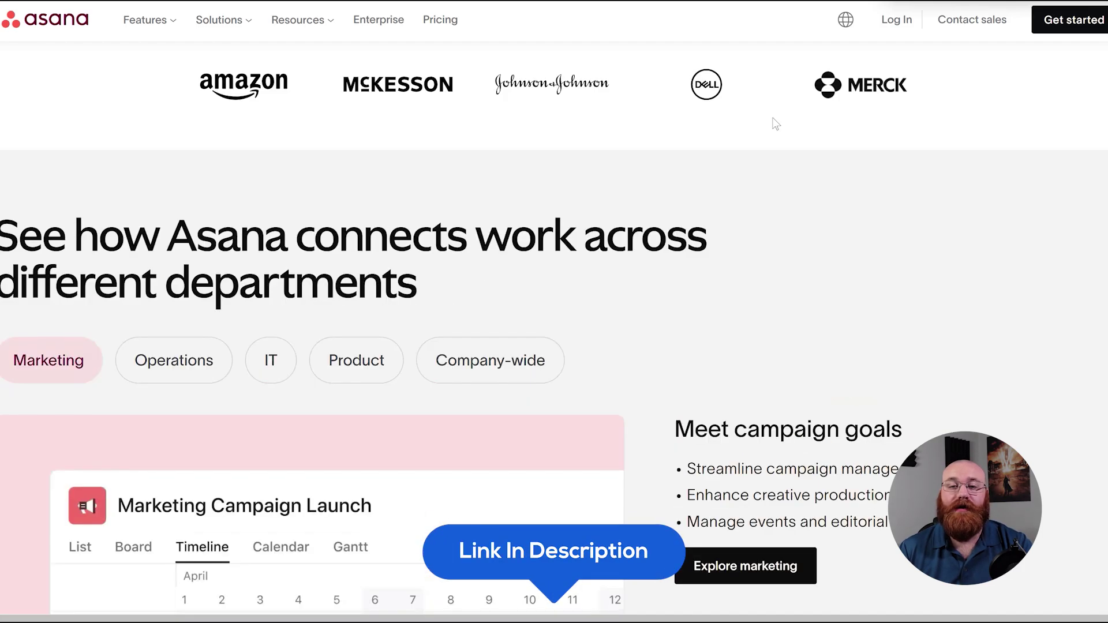
scroll(773, 118, "down", 3)
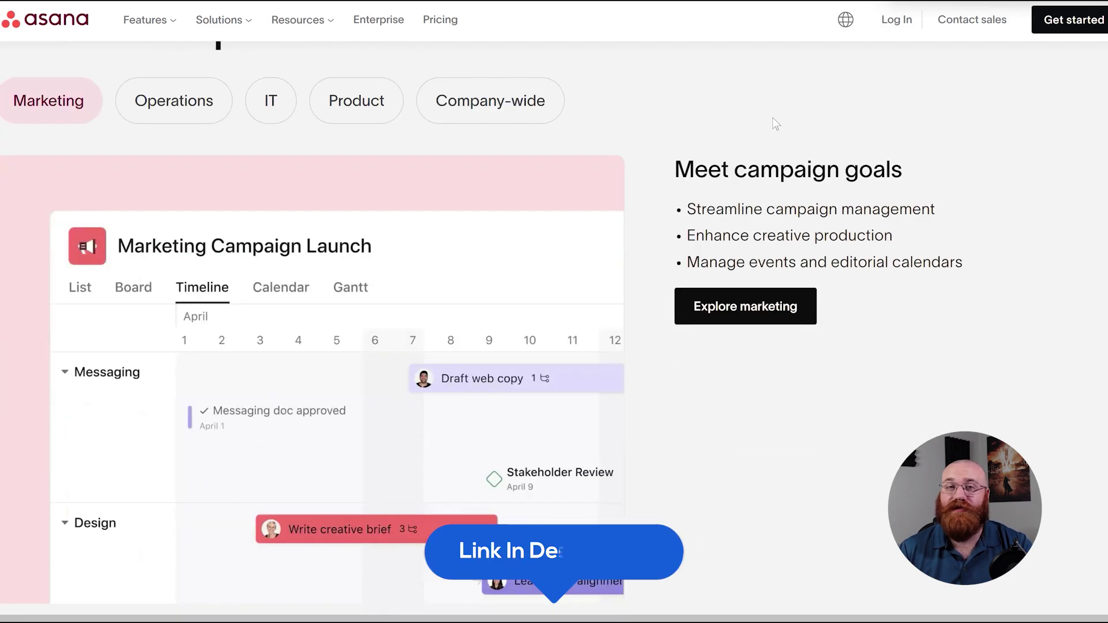
scroll(772, 116, "down", 1)
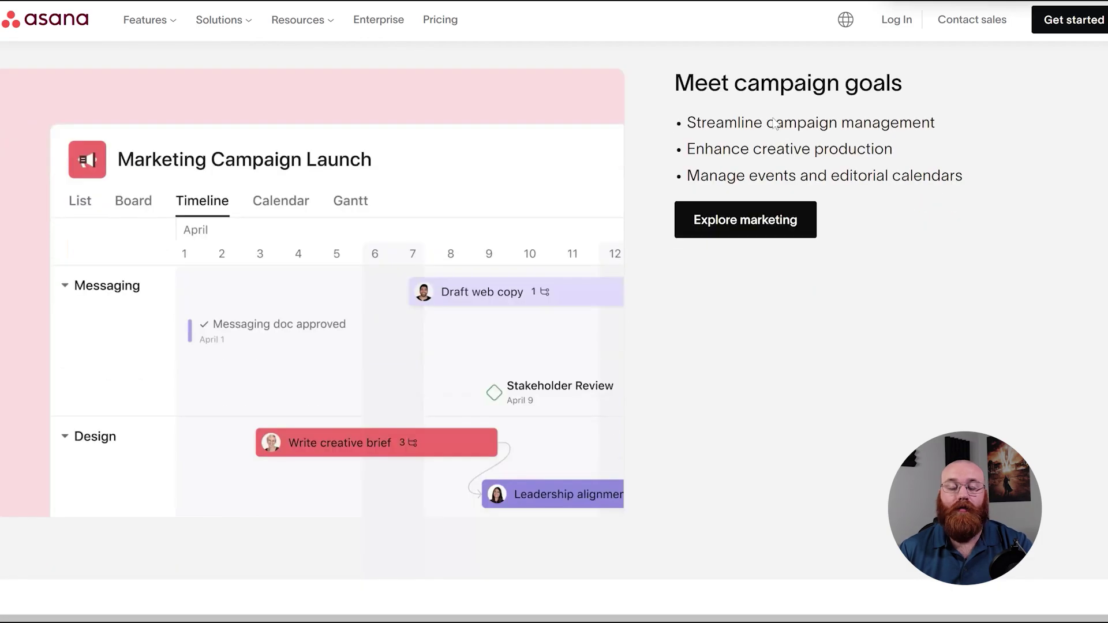
scroll(772, 116, "up", 4)
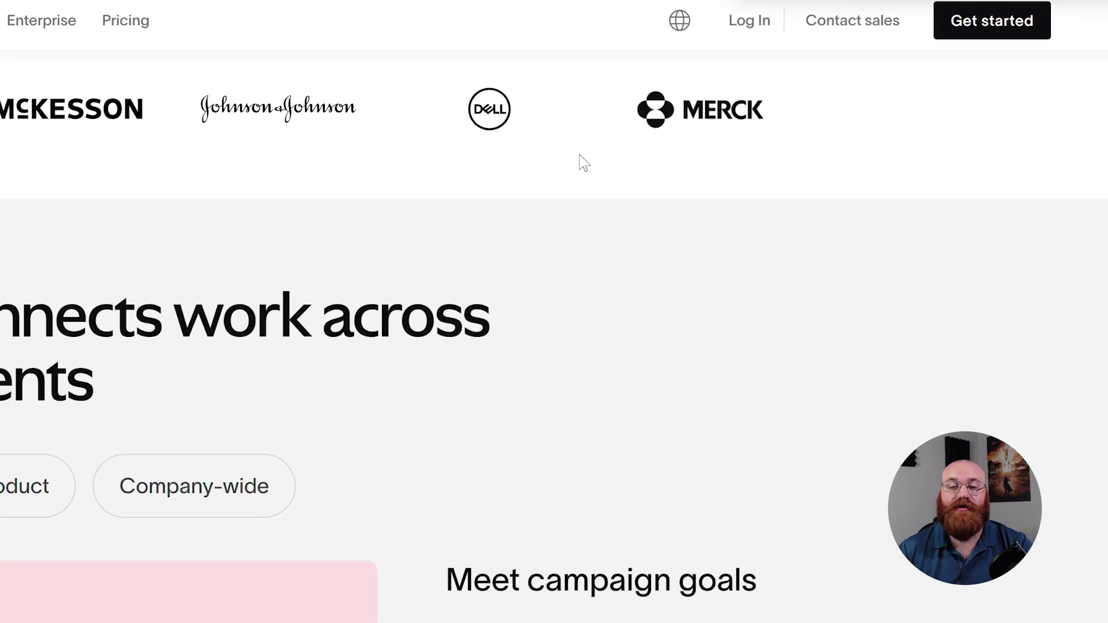
scroll(584, 163, "down", 3)
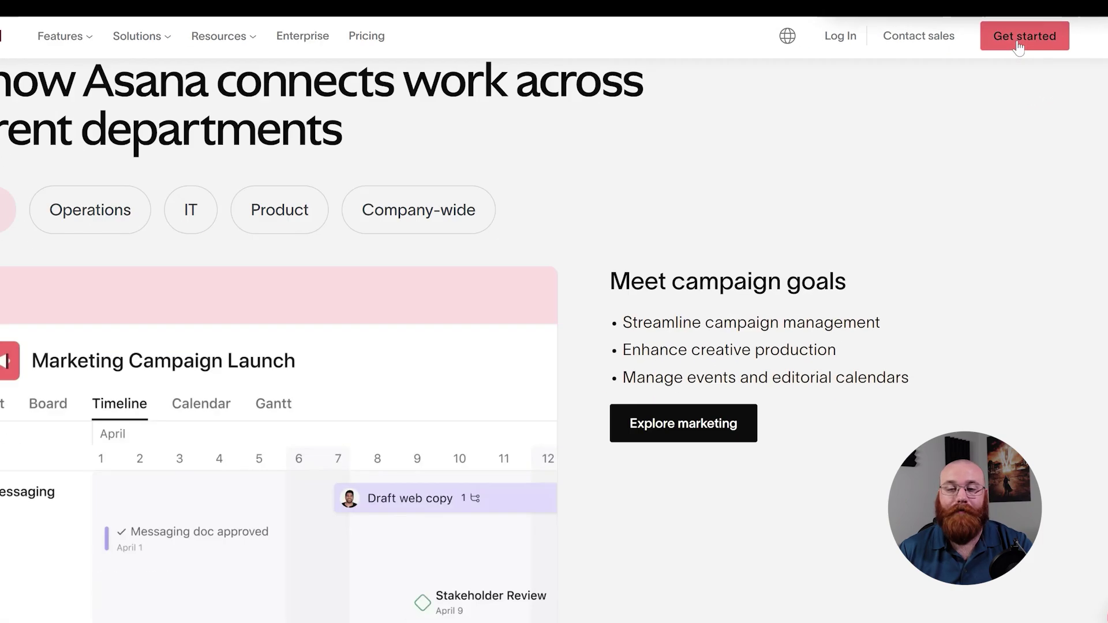
left_click(984, 36)
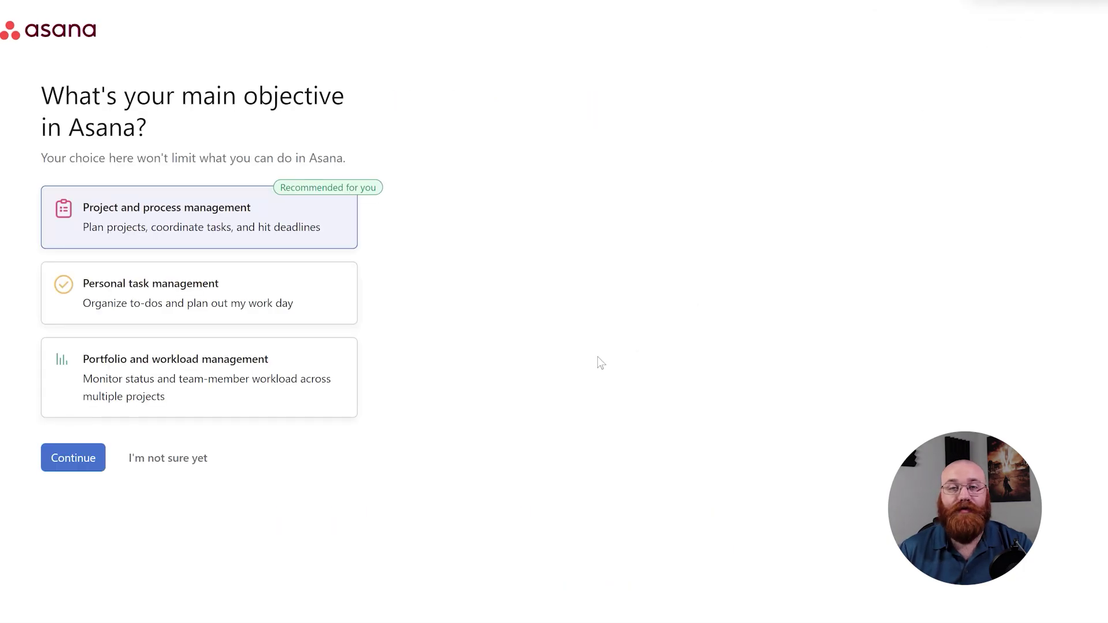
Accept the Cross-functional project plan with suggested tasks, To do/Doing/Done sections and list layout, skipping invites.
left_click(163, 460)
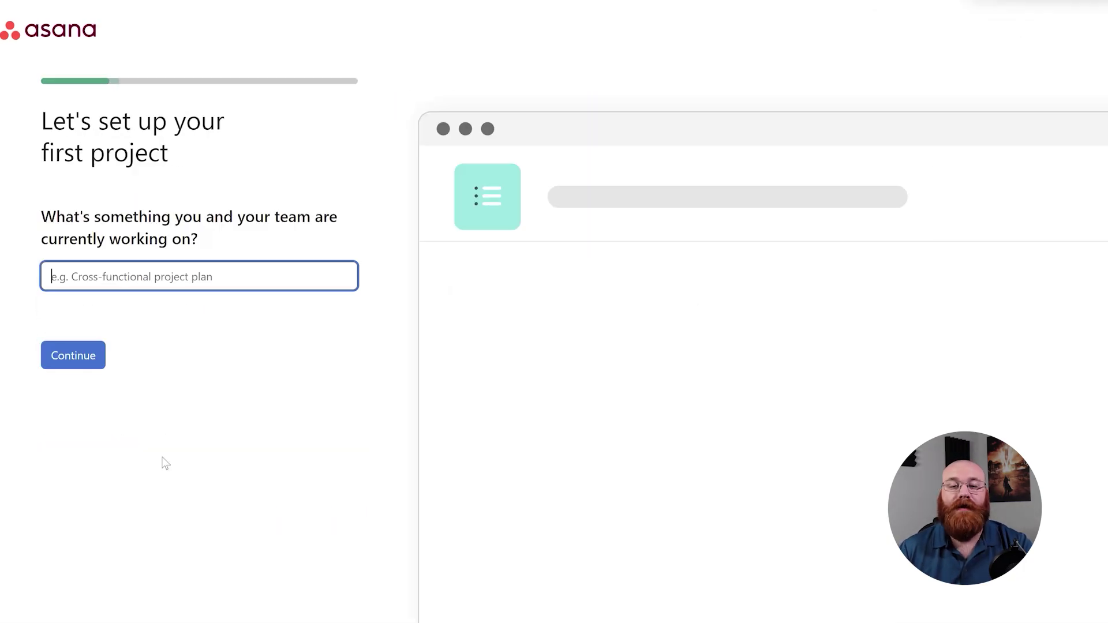
left_click(85, 363)
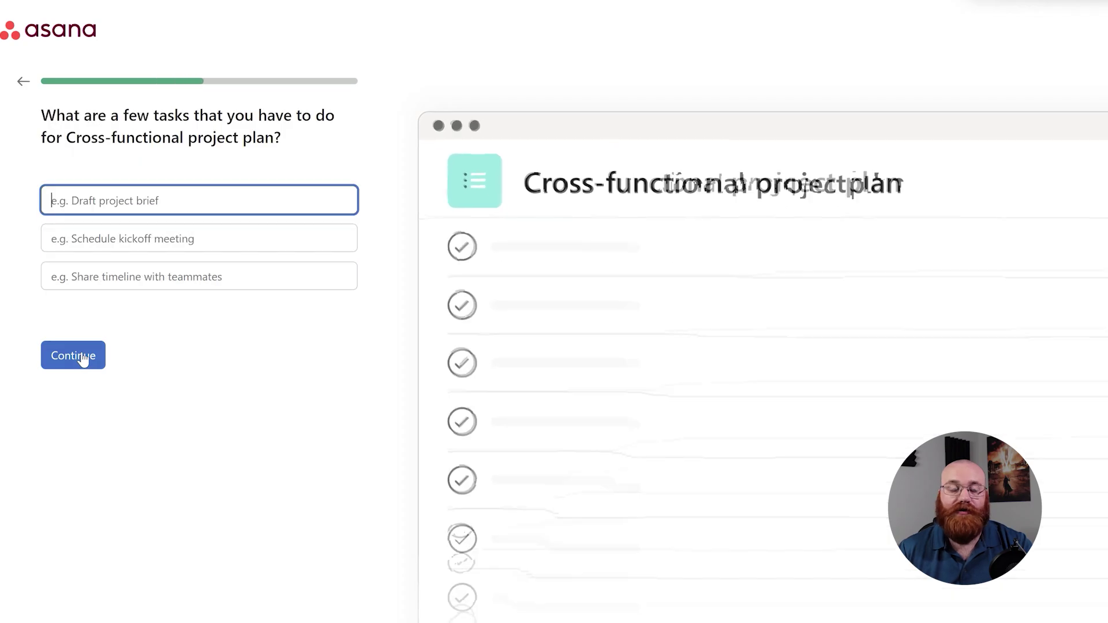
left_click(84, 360)
left_click(83, 359)
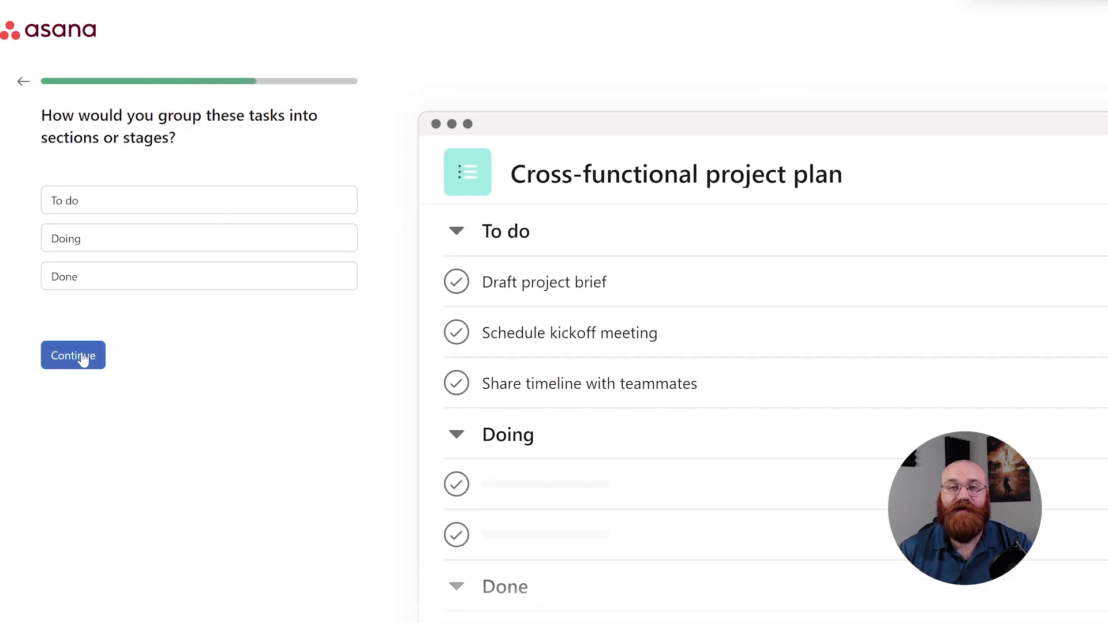
left_click(79, 438)
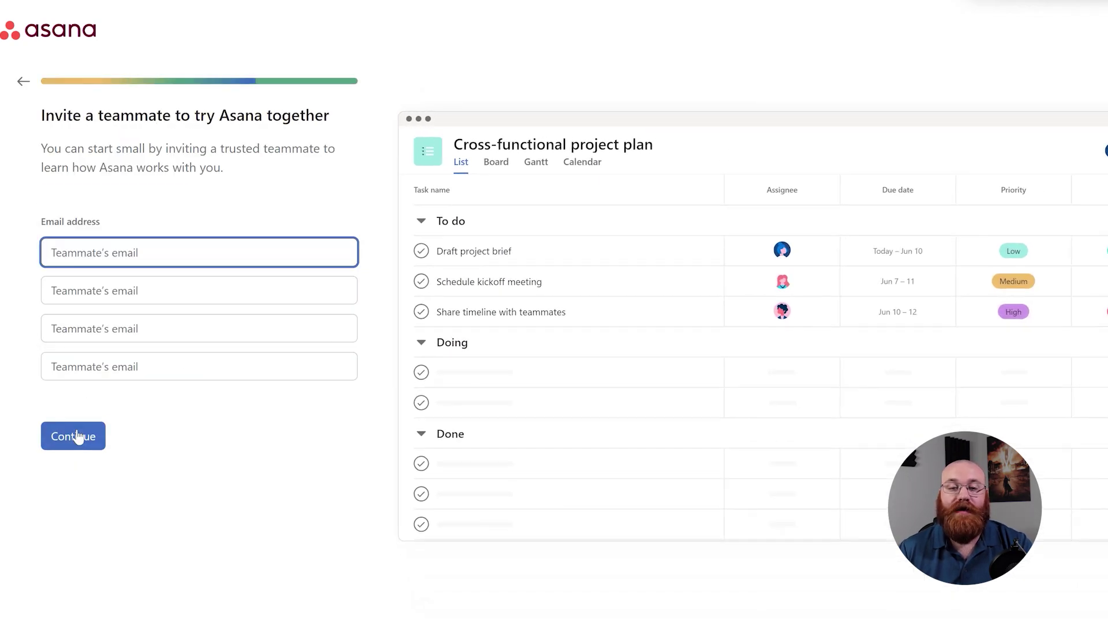
left_click(77, 435)
left_click(219, 339)
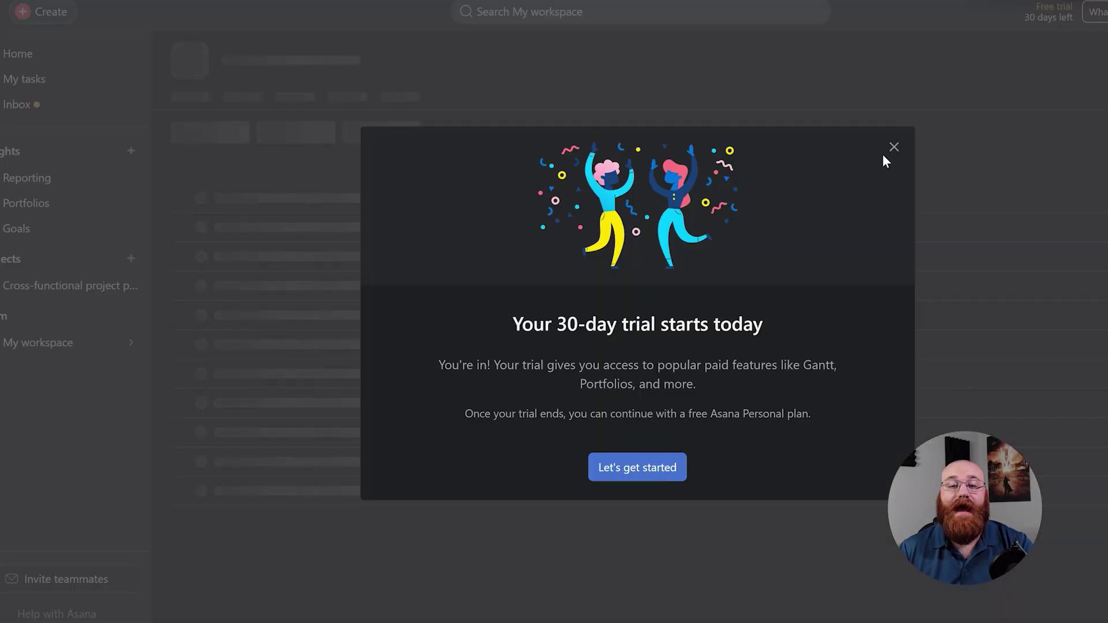
Dismiss the 30-day trial welcome and show the Create menu's options.
left_click(631, 475)
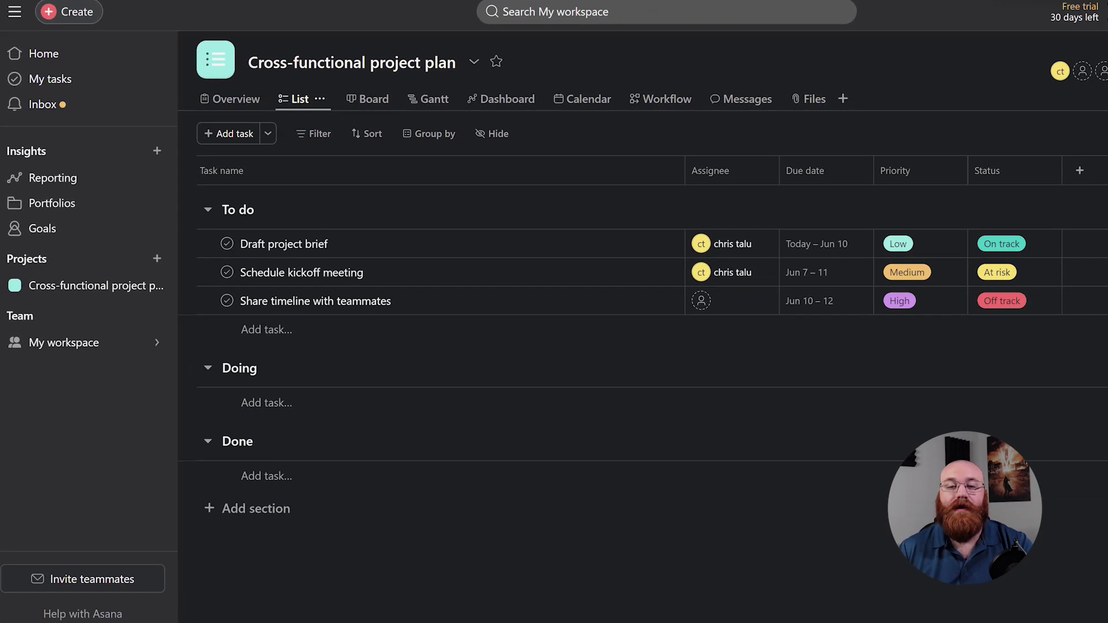
left_click(89, 16)
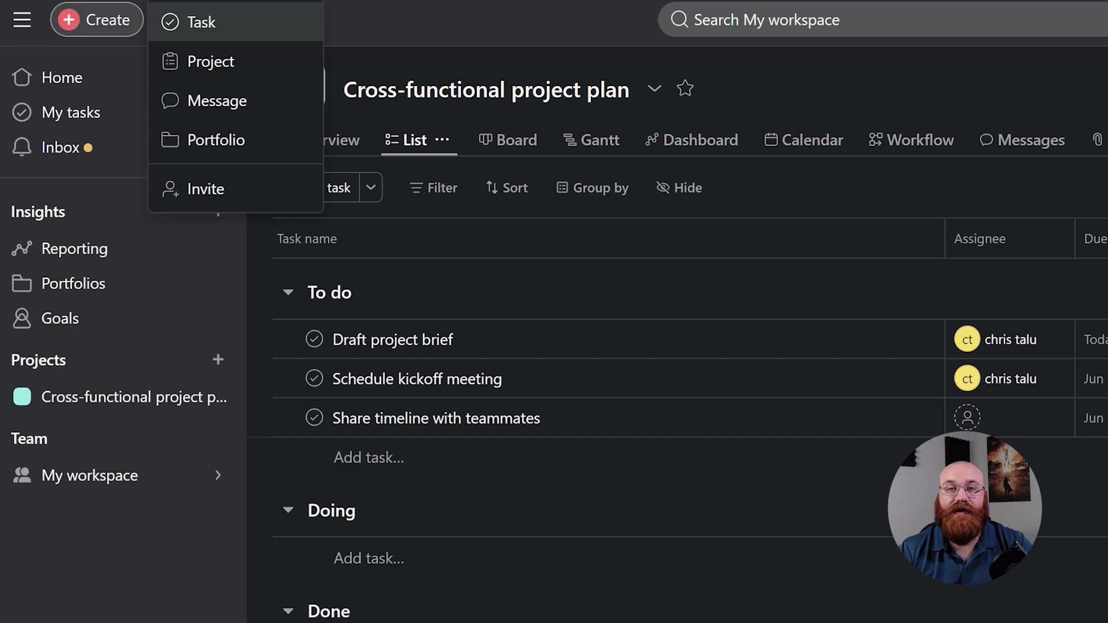
Close the Create menu and scroll the Home dashboard's My tasks, Projects and People widgets.
left_click(85, 102)
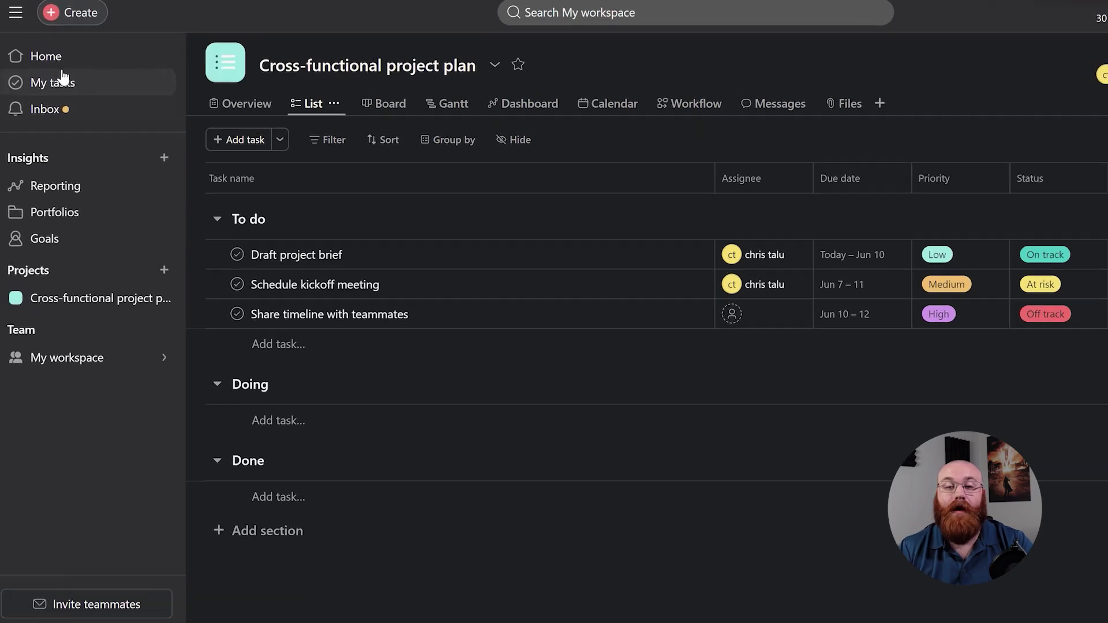
left_click(57, 56)
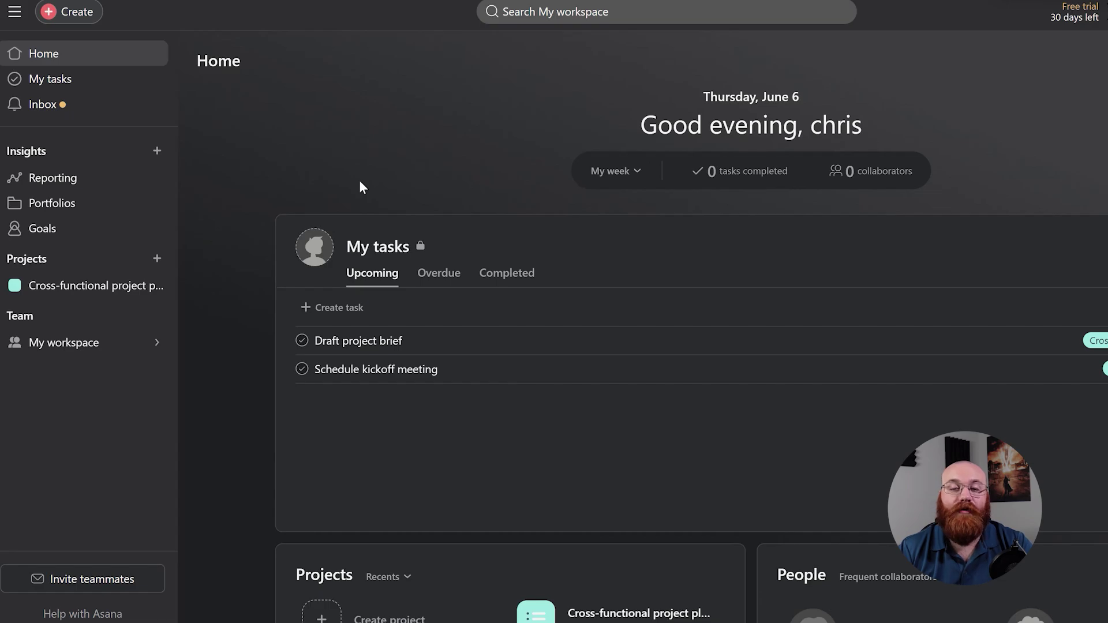
scroll(527, 172, "down", 9)
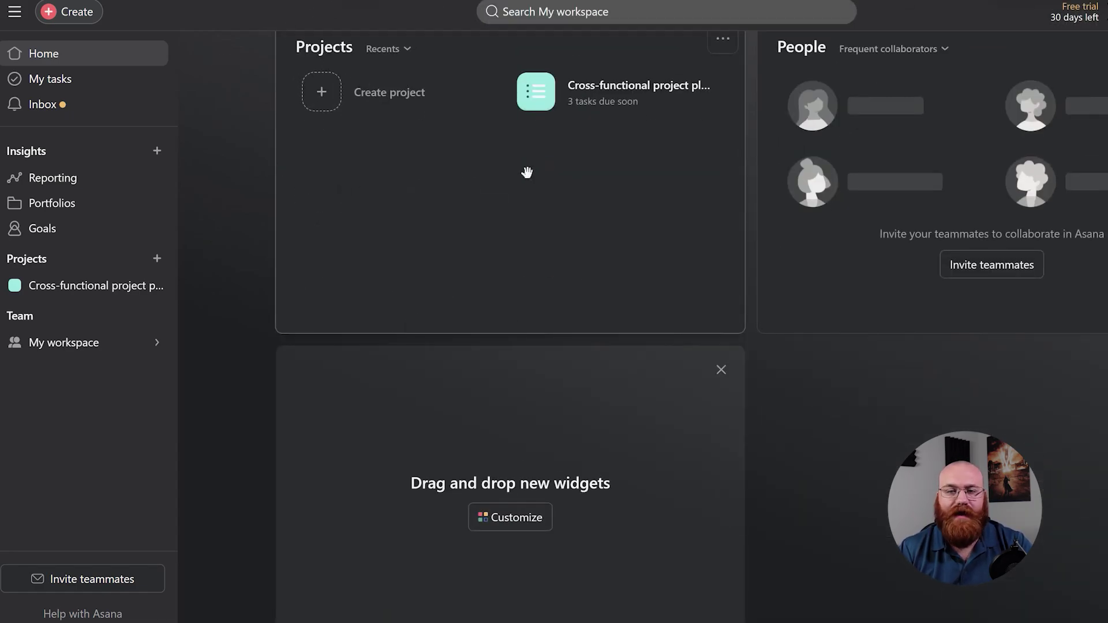
scroll(526, 171, "up", 9)
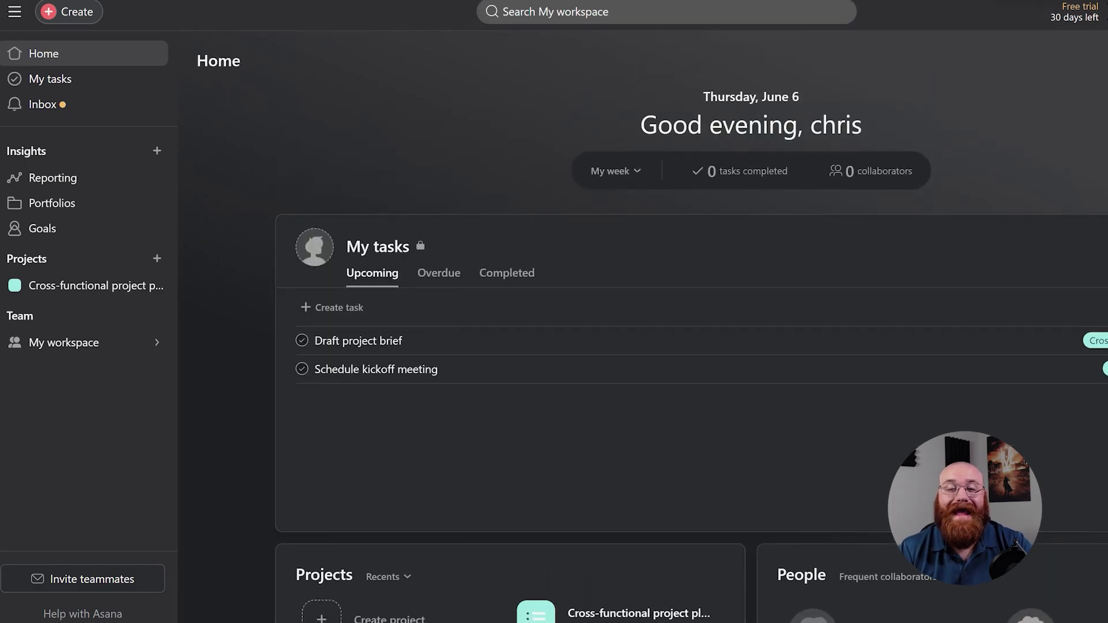
Open My tasks and look through its Board, Calendar and Files views before returning to List.
left_click(98, 82)
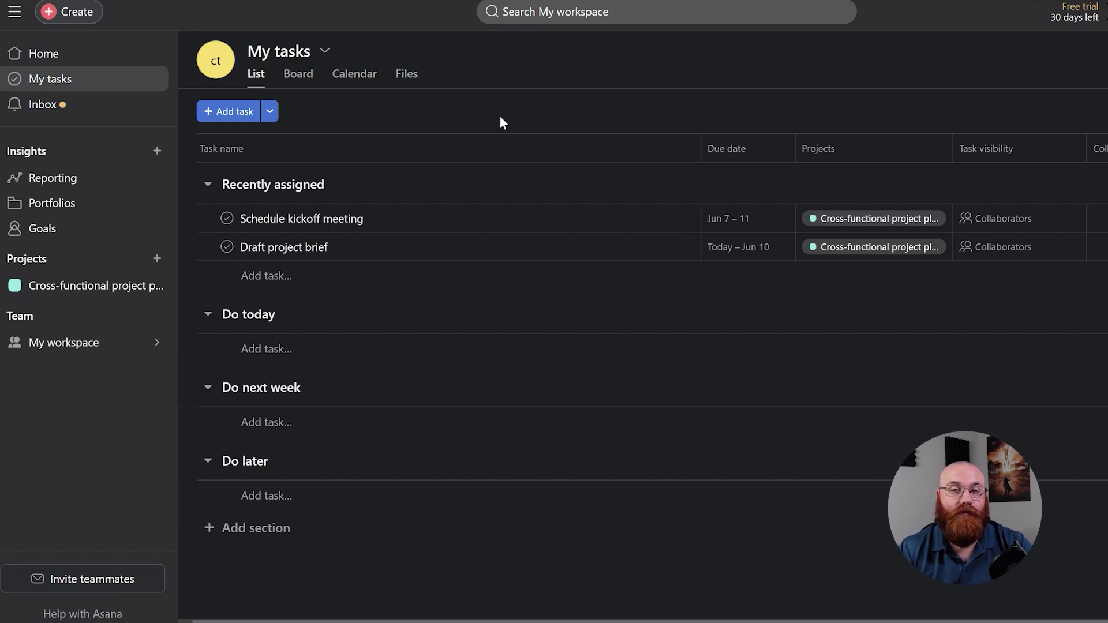
left_click(298, 74)
left_click(351, 80)
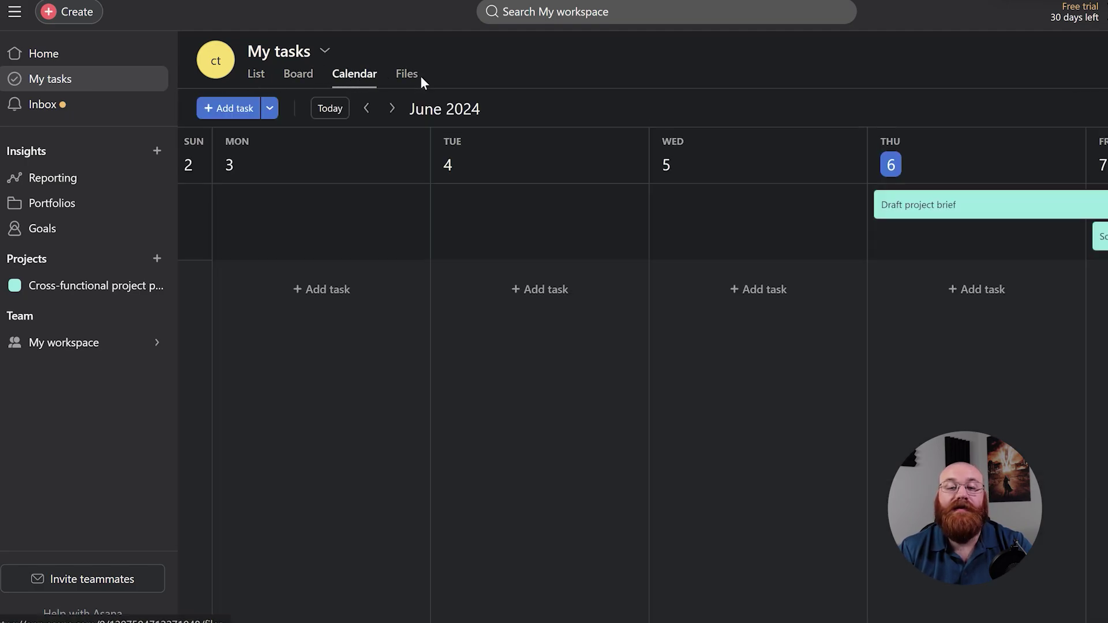
left_click(405, 75)
left_click(256, 74)
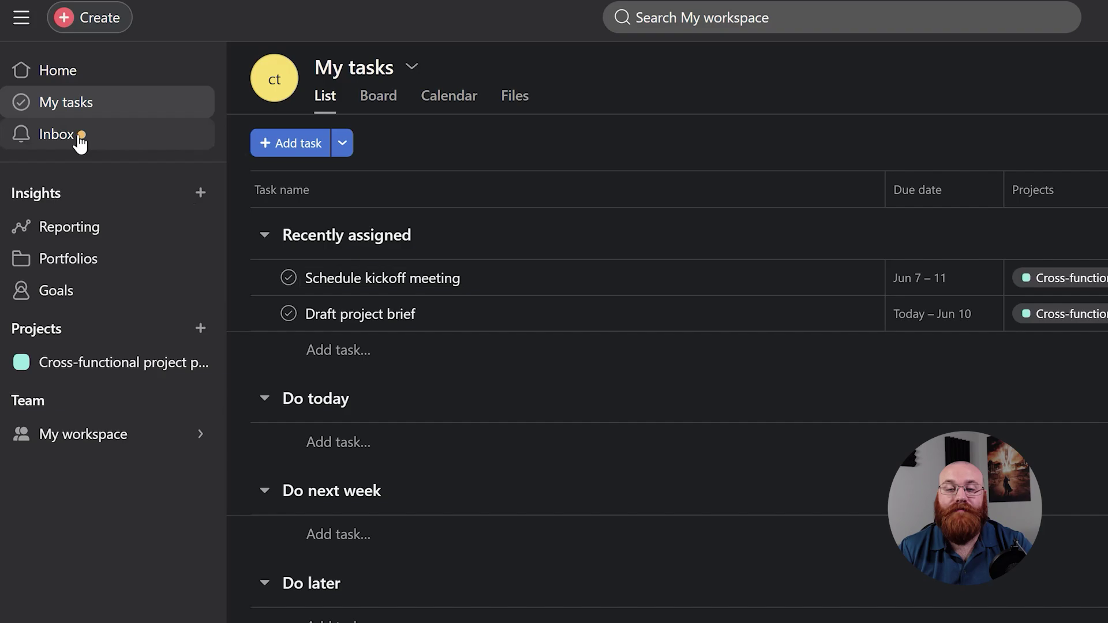
Open the Inbox and preview the Insights menu for a new dashboard, portfolio or goal, then close it.
left_click(80, 141)
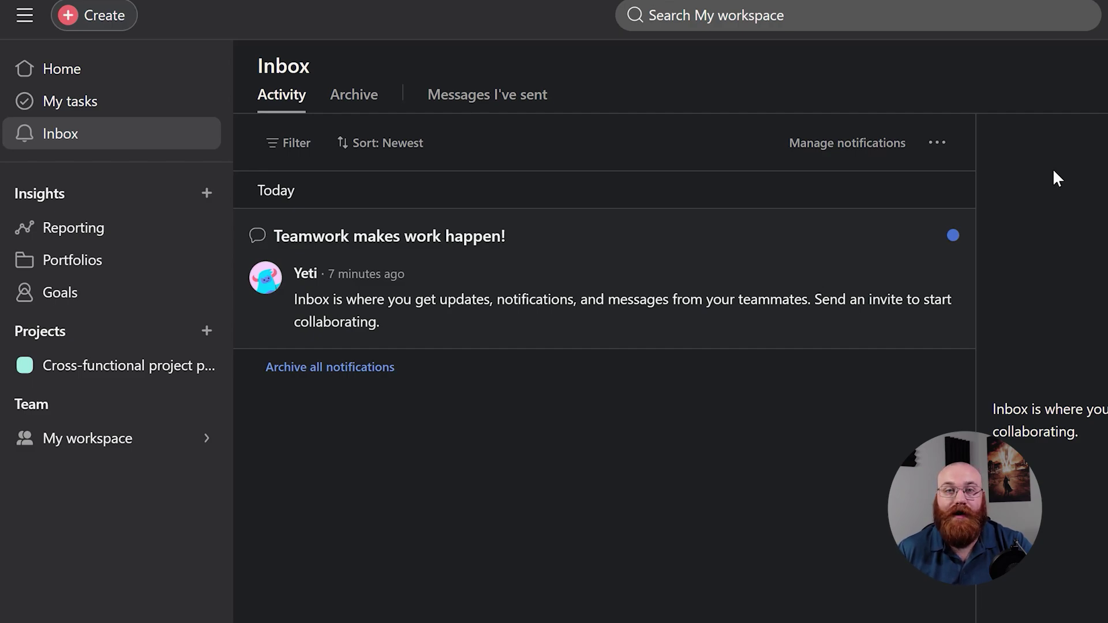
left_click(207, 194)
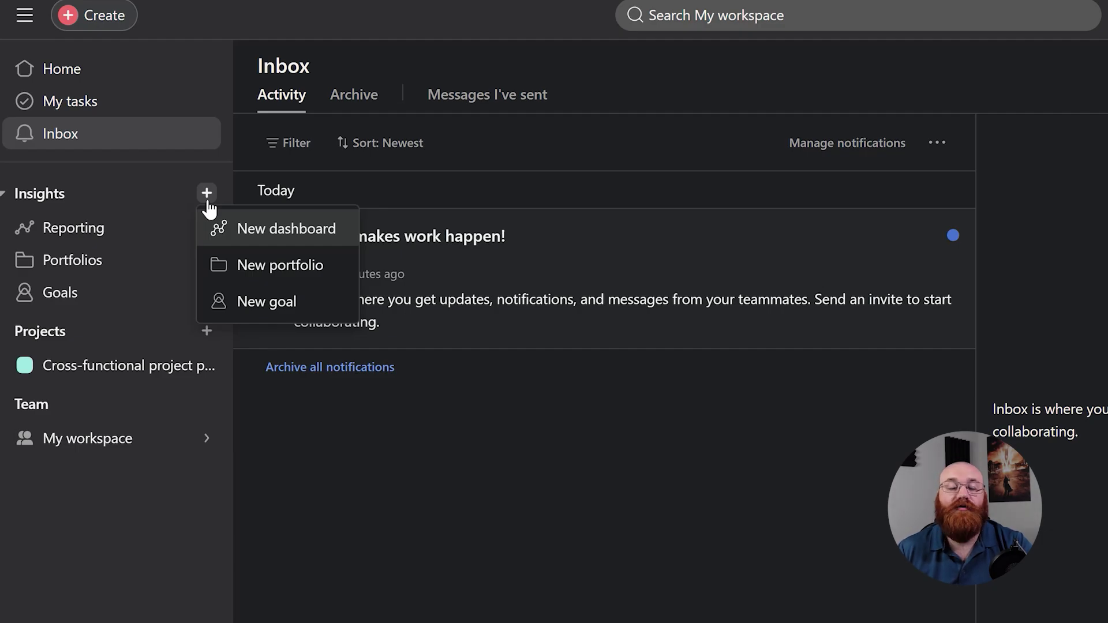
left_click(374, 356)
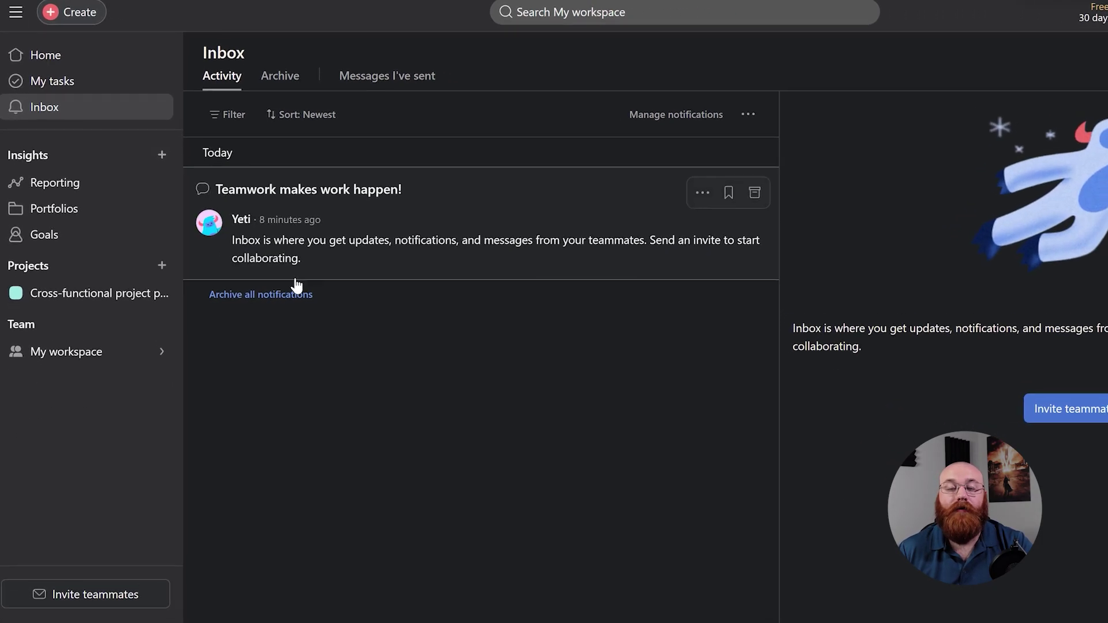
Visit the Reporting and Portfolios pages, then scroll the Goals page's Team goals introduction.
left_click(39, 183)
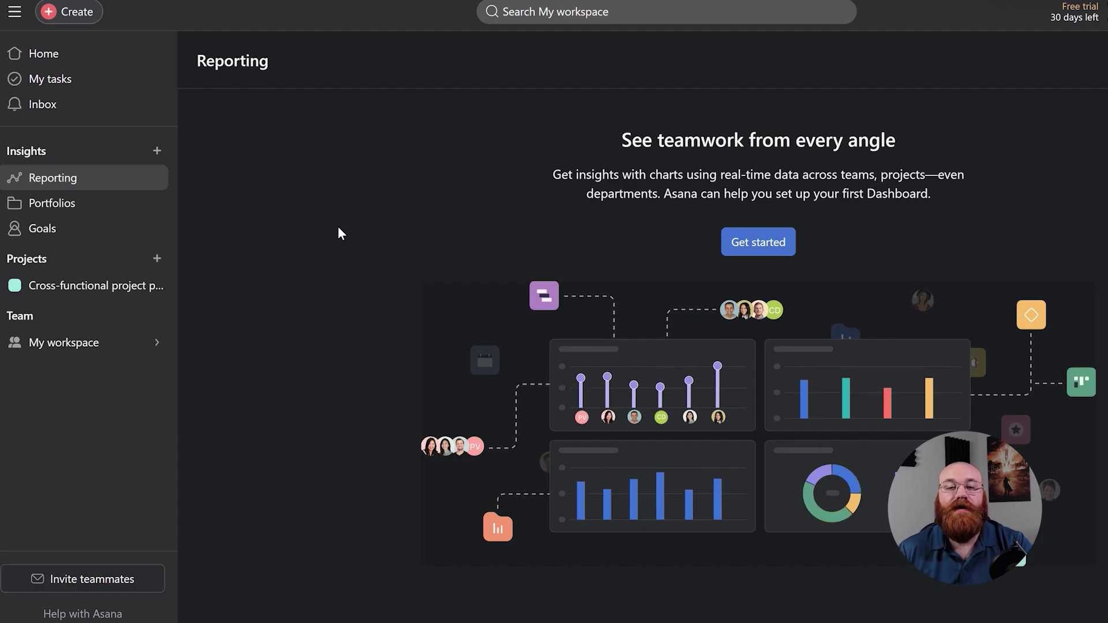
left_click(84, 205)
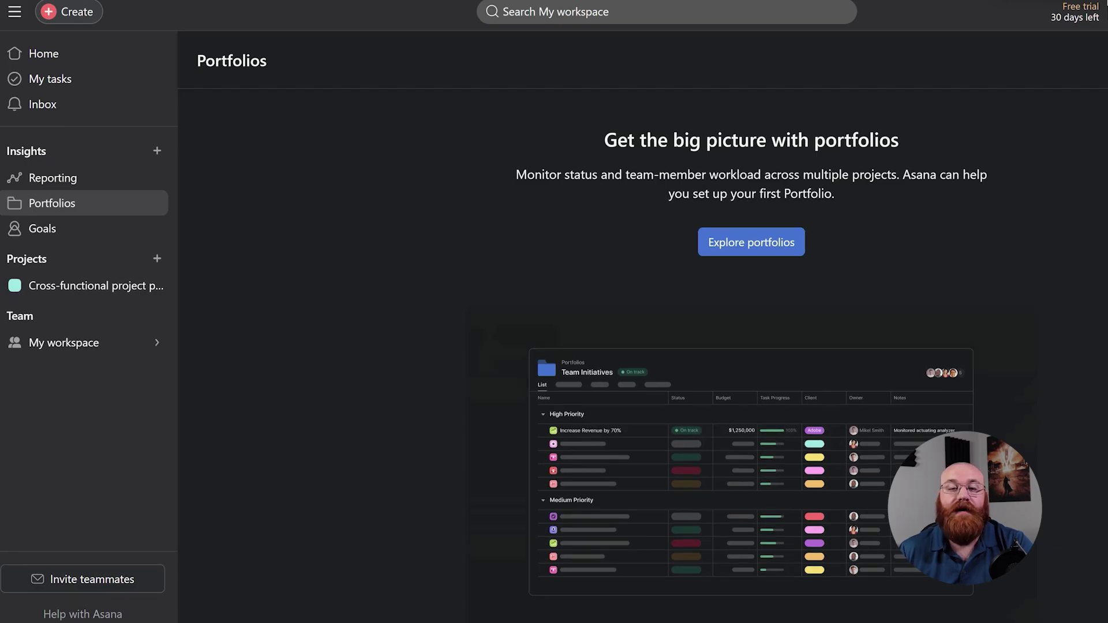
left_click(51, 233)
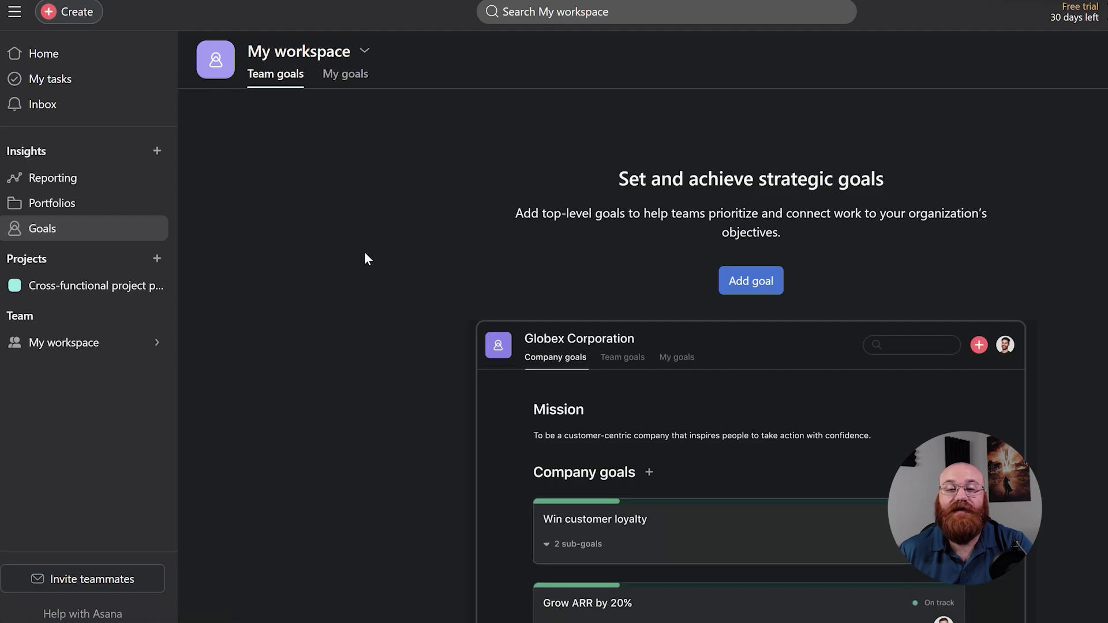
scroll(365, 258, "down", 1)
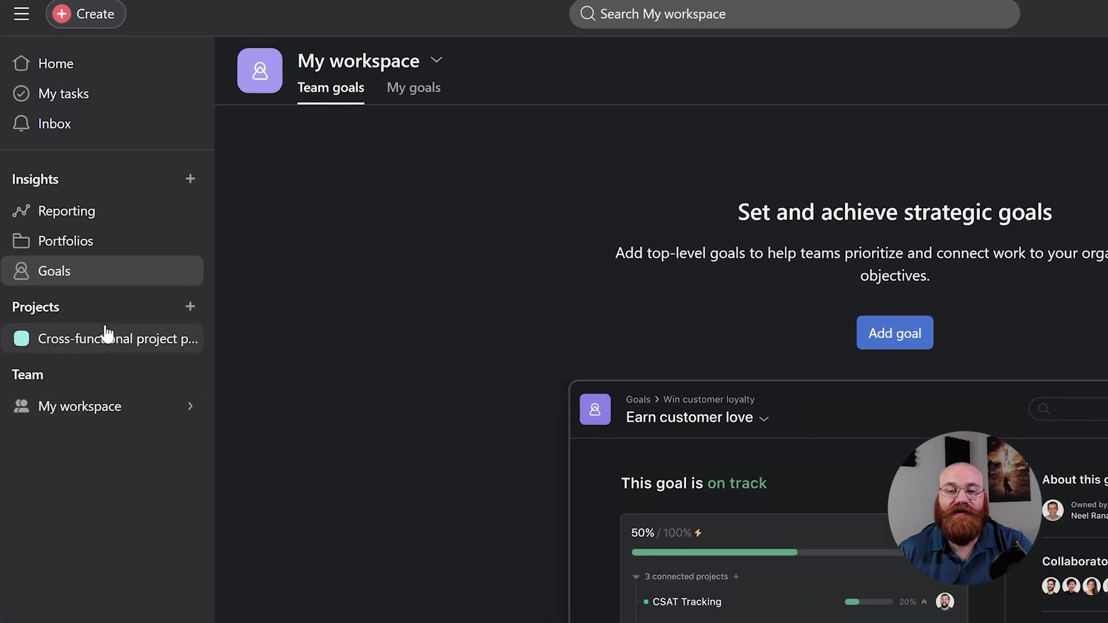
Open the Cross-functional project plan, then the My workspace team overview.
left_click(107, 338)
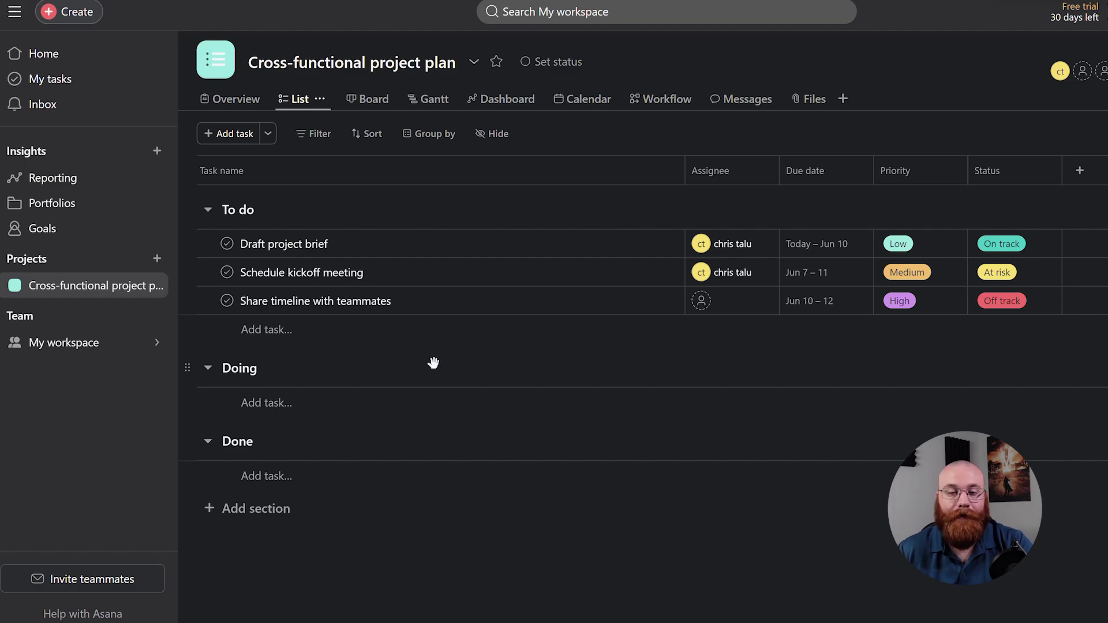
left_click(86, 345)
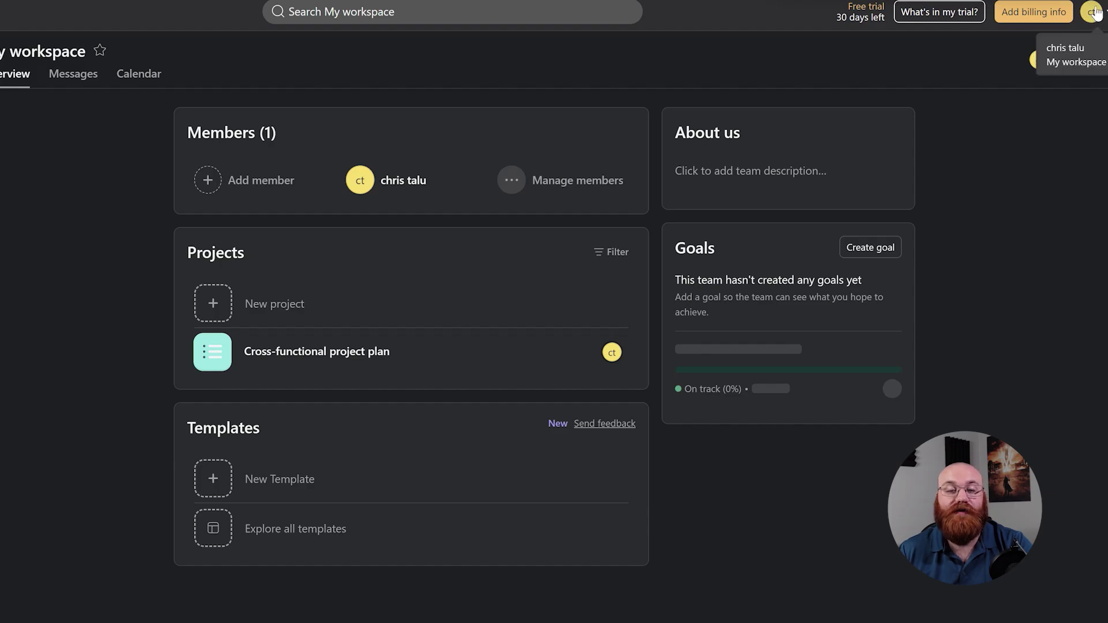
left_click(1094, 12)
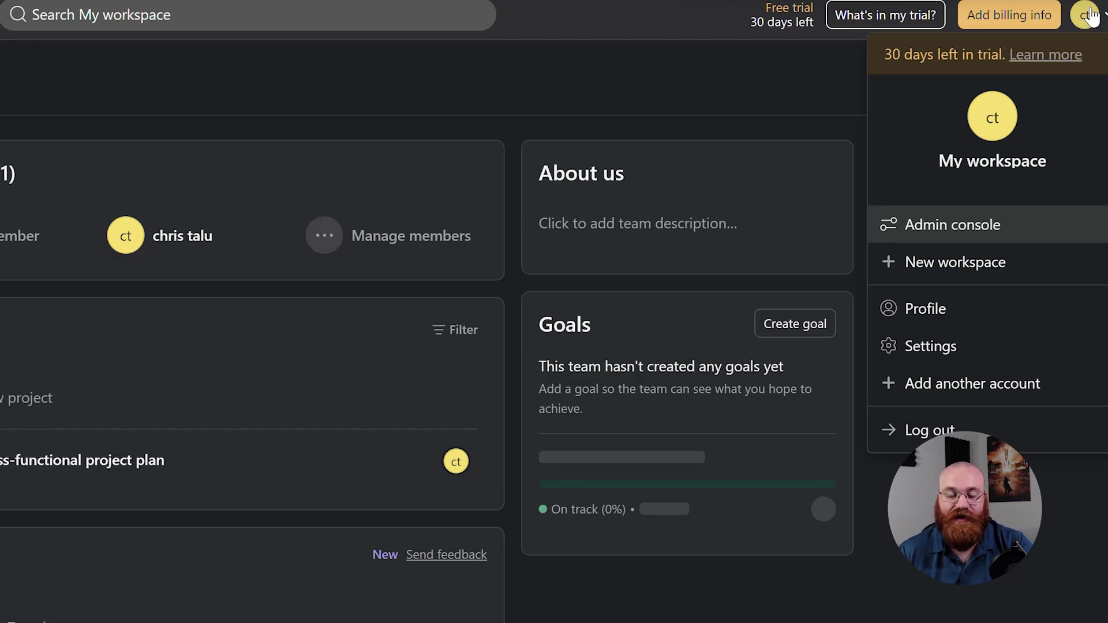
key("Escape")
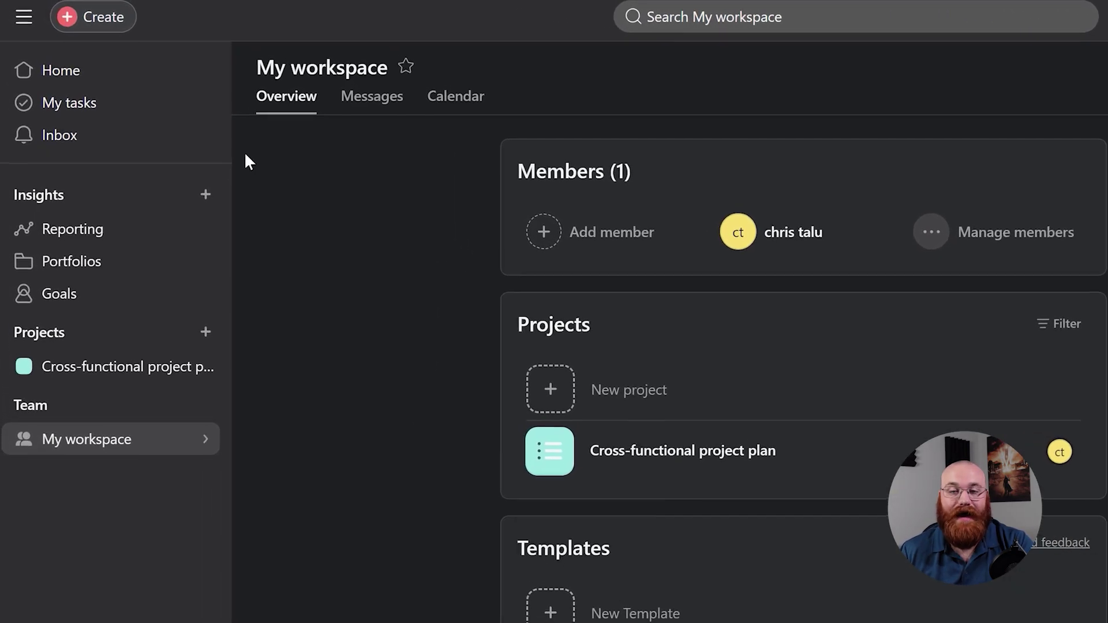
Choose Task from the Create menu to open a blank New task form.
left_click(91, 18)
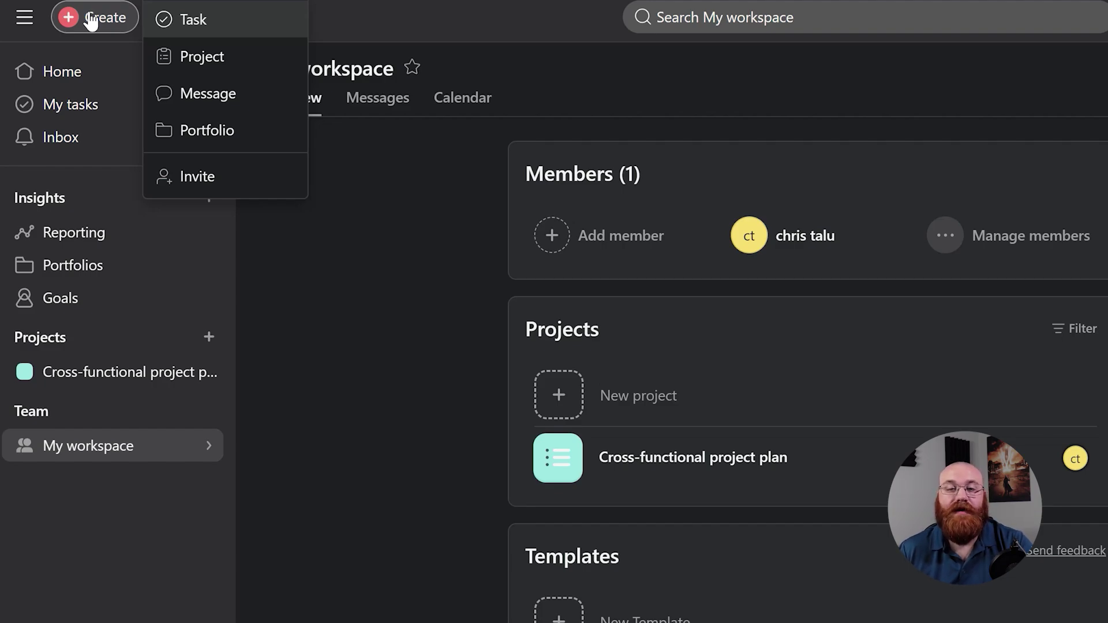
left_click(218, 30)
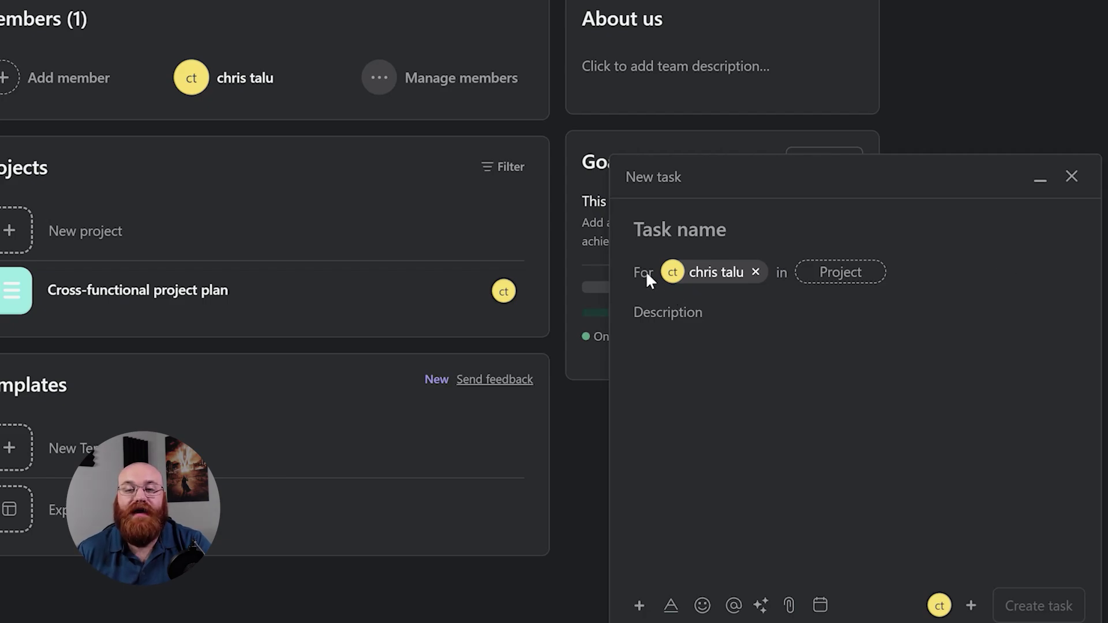
Keep the original assignee and file the task under the Cross-functional project plan project.
left_click(700, 277)
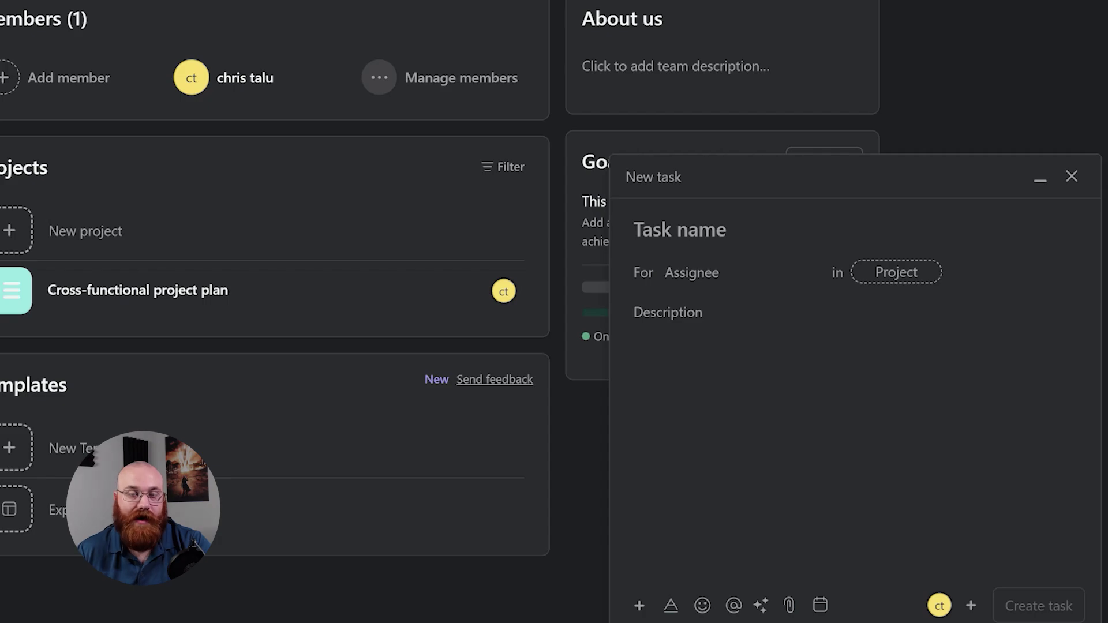
key("Escape")
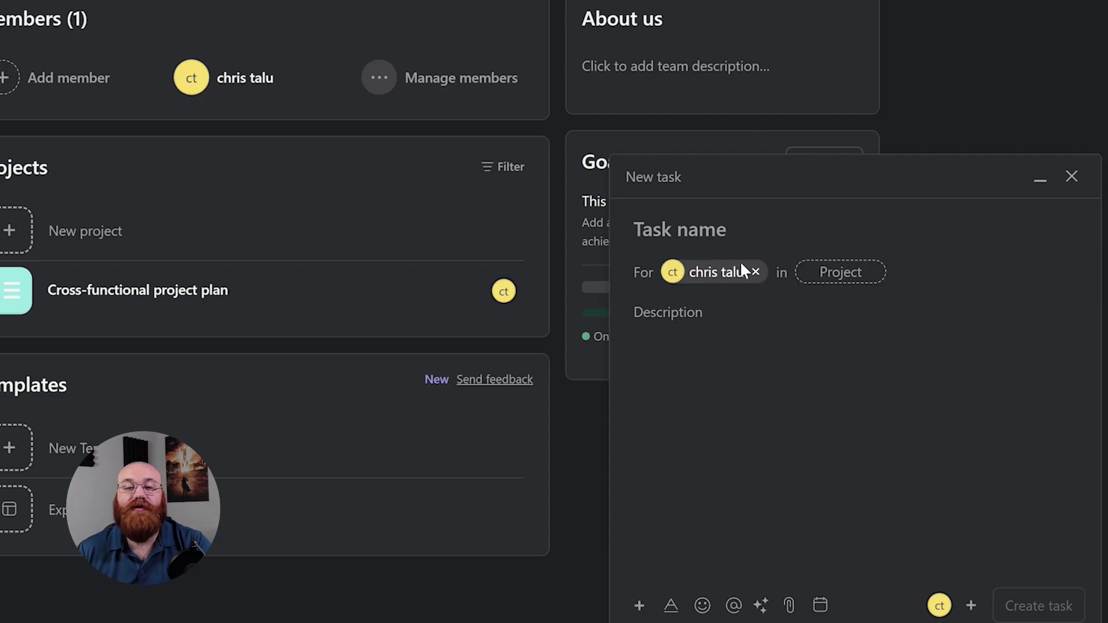
left_click(841, 273)
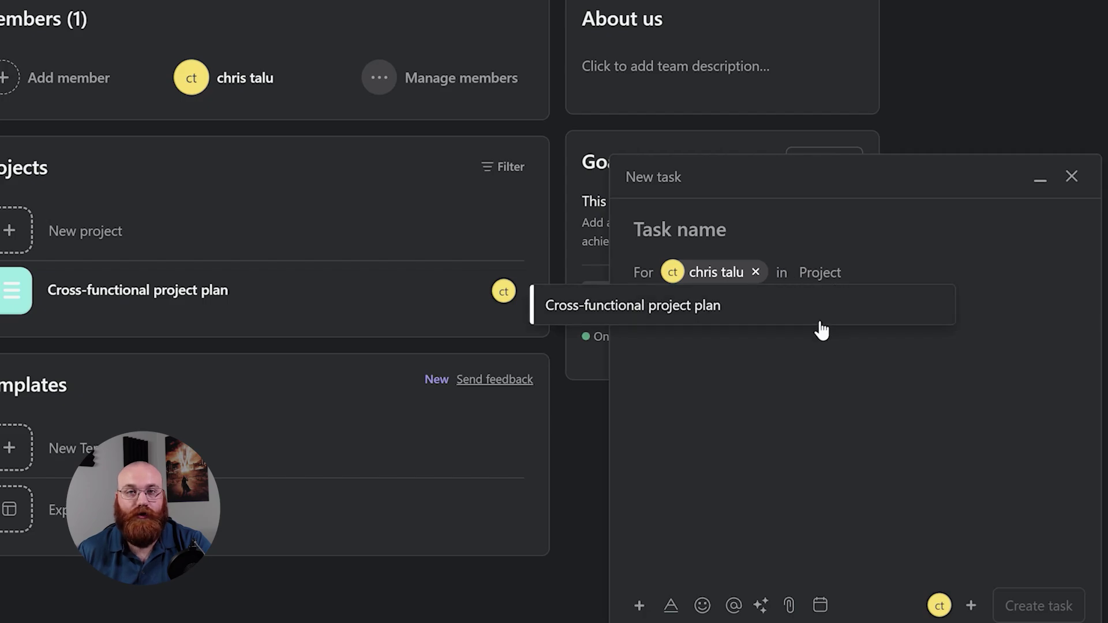
left_click(819, 318)
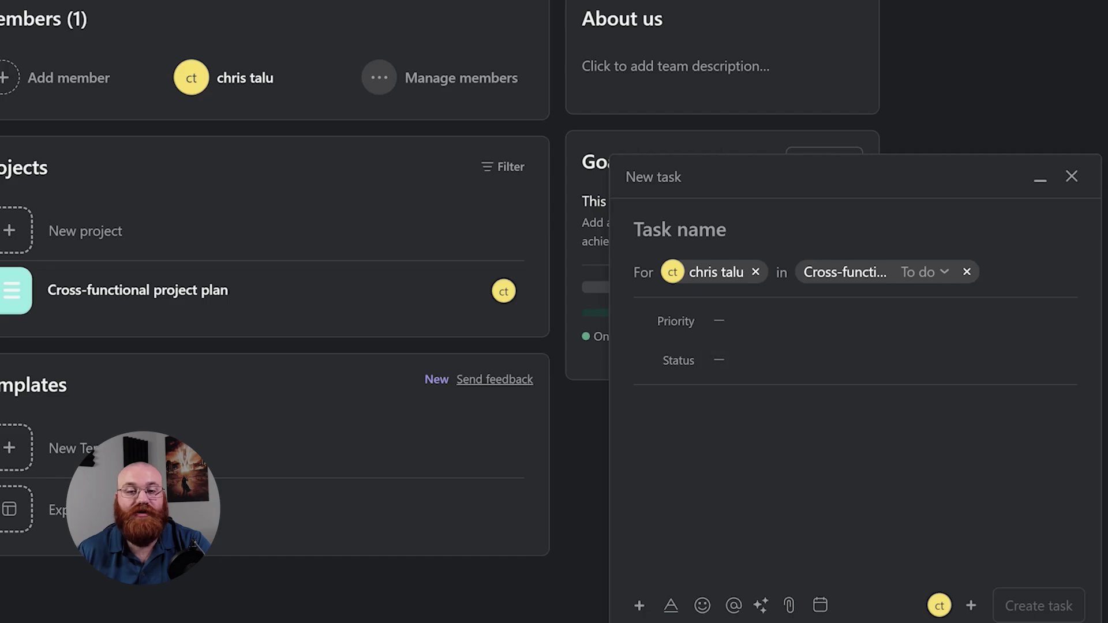
Place the cursor in the task description, then view and close the collaborators field.
left_click(634, 407)
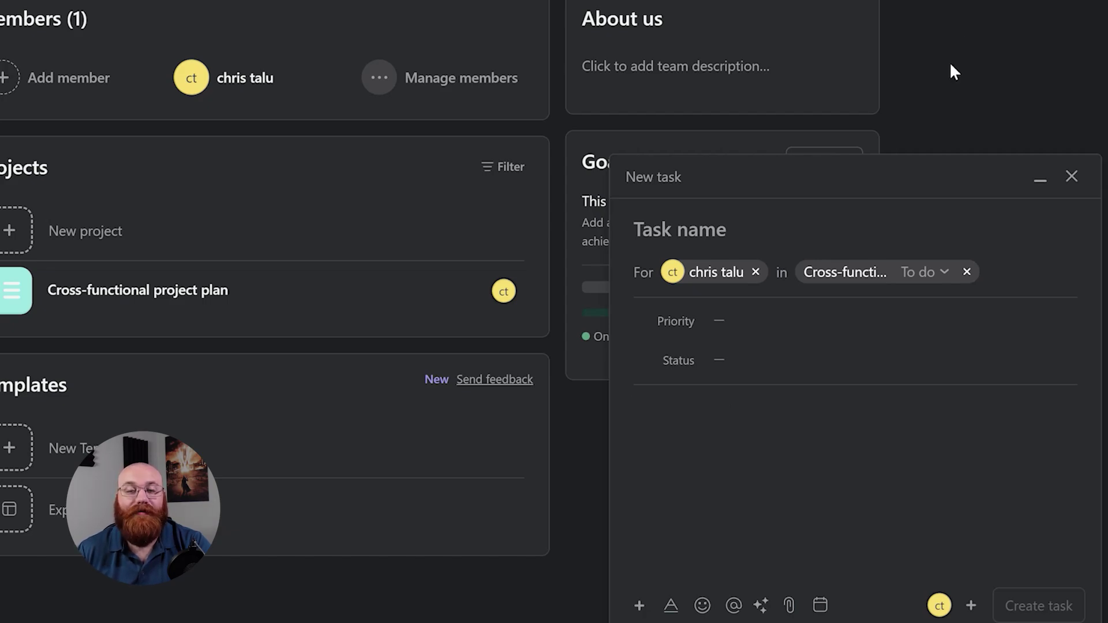
left_click(971, 606)
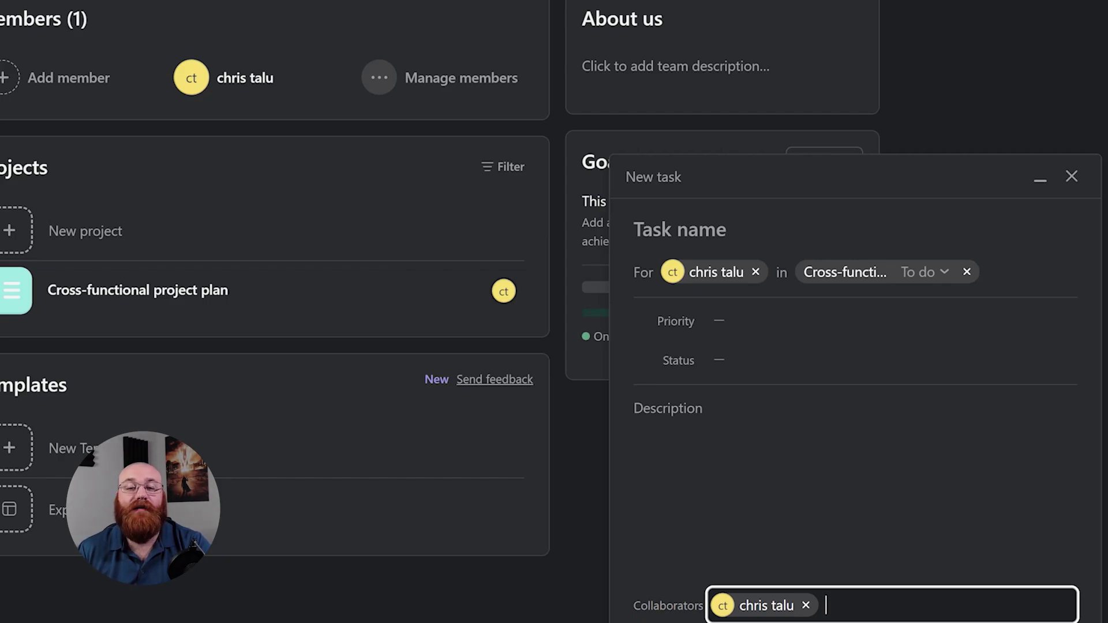
key("Escape")
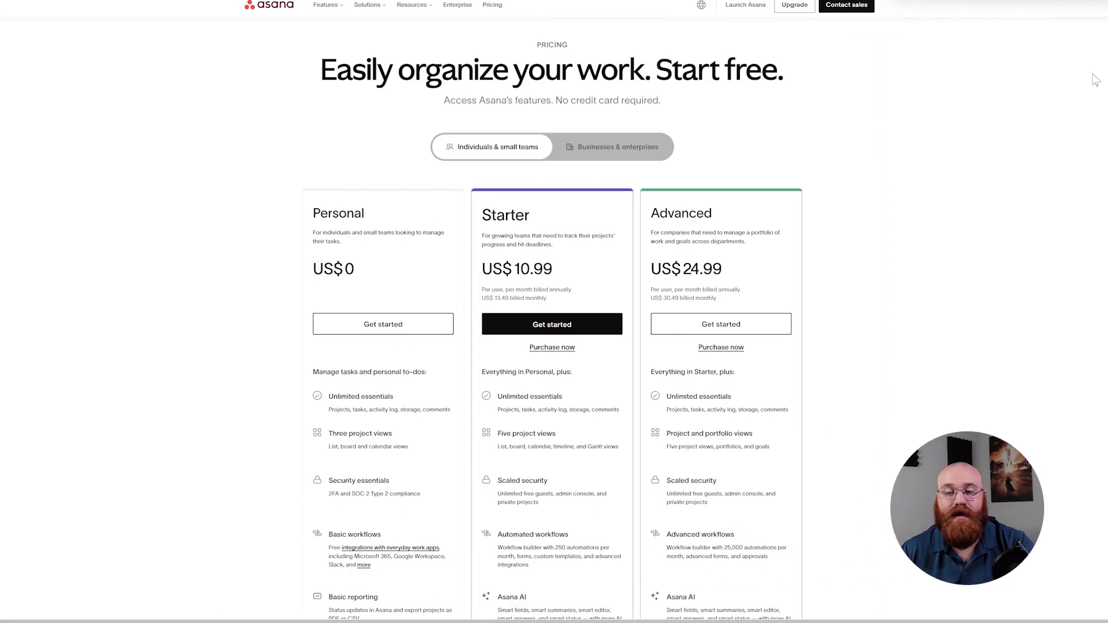
Scroll down the pricing page to compare the project views and features of Personal, Starter and Advanced.
scroll(552, 317, "down", 2)
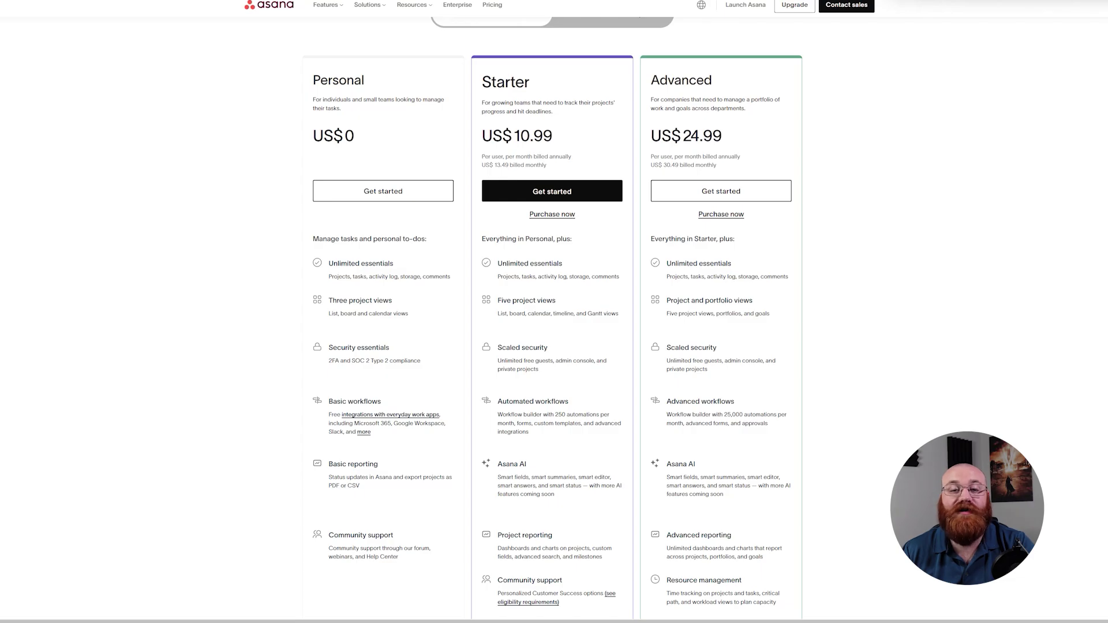